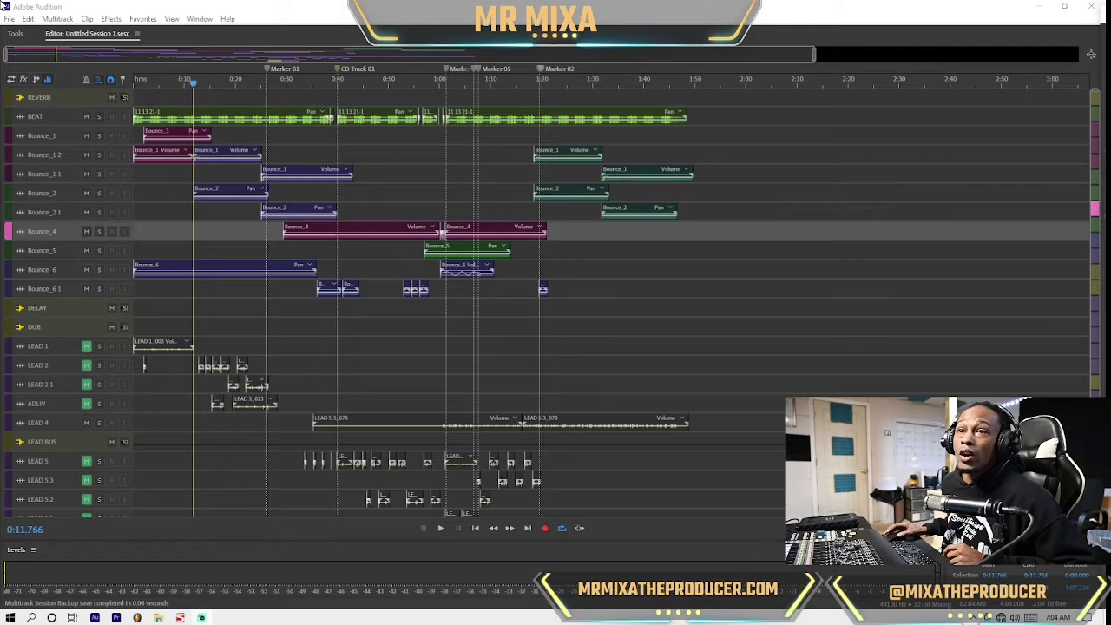
- Enlarge the track lanes and select the Bounce_6 1 track header
scroll(103, 276, "up", 3)
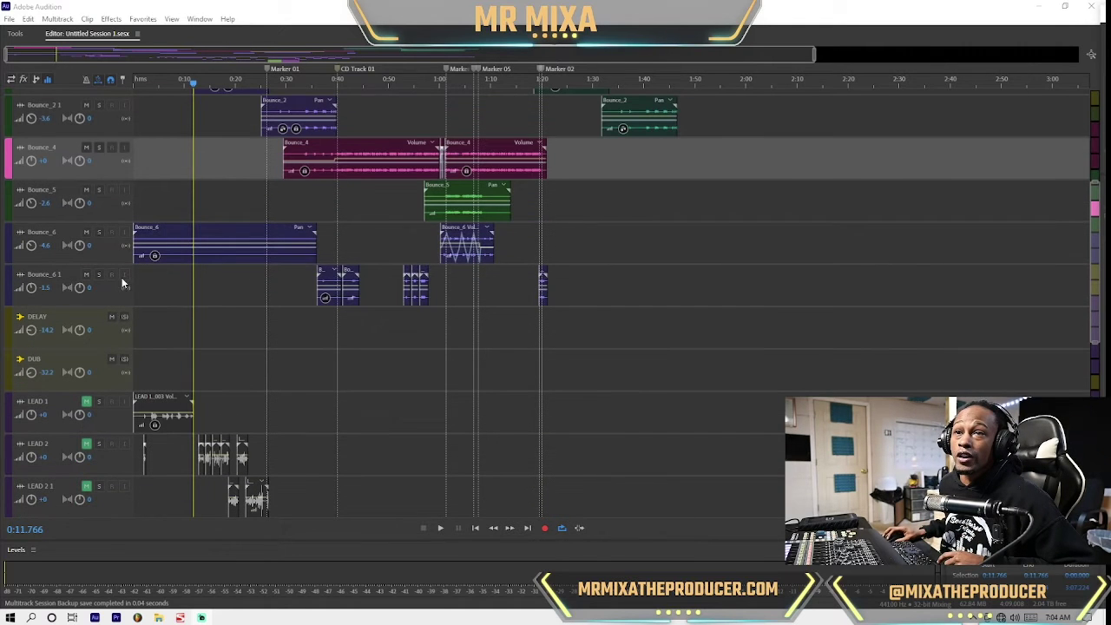
left_click(124, 280)
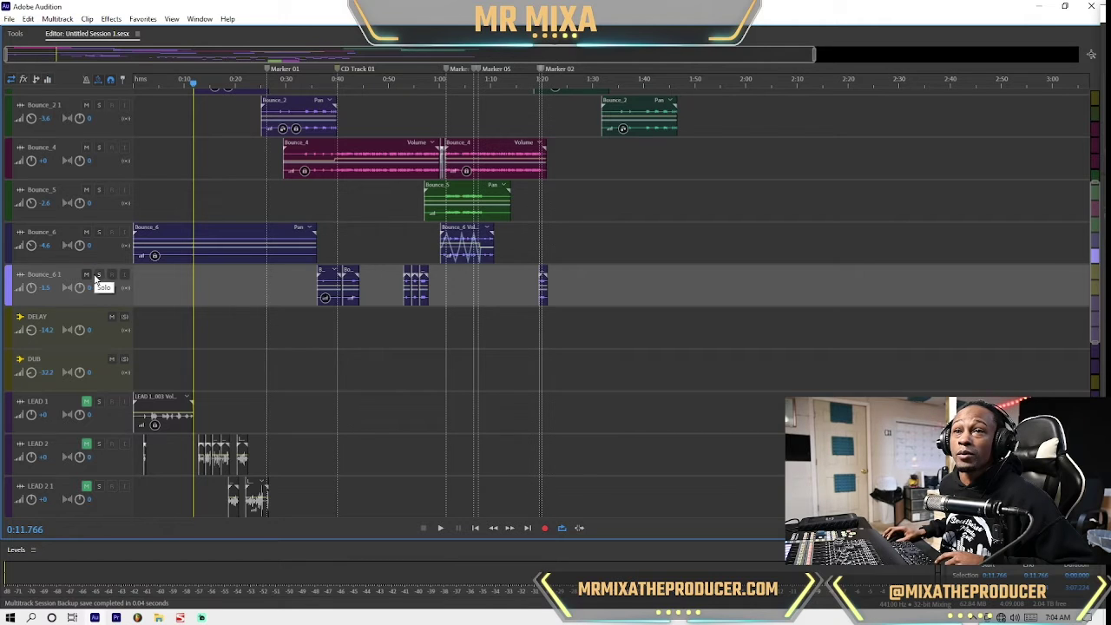
- Set Bounce_6 1's input to Mono [01M] In 1, then open the Edit menu
scroll(95, 278, "up", 2)
scroll(86, 278, "up", 1)
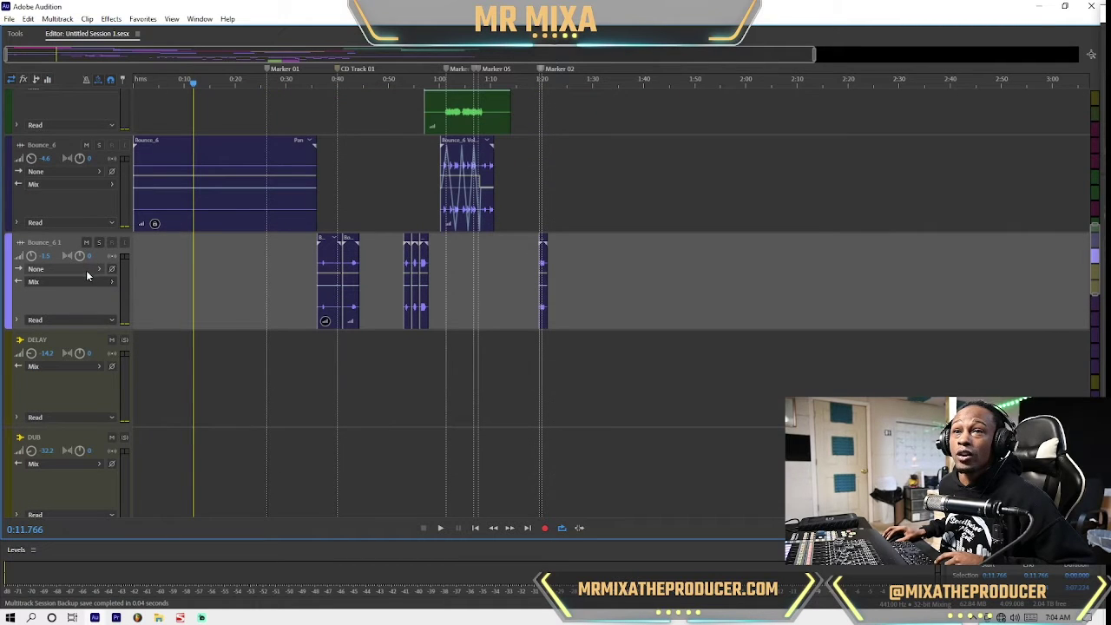
left_click(87, 275)
left_click(280, 288)
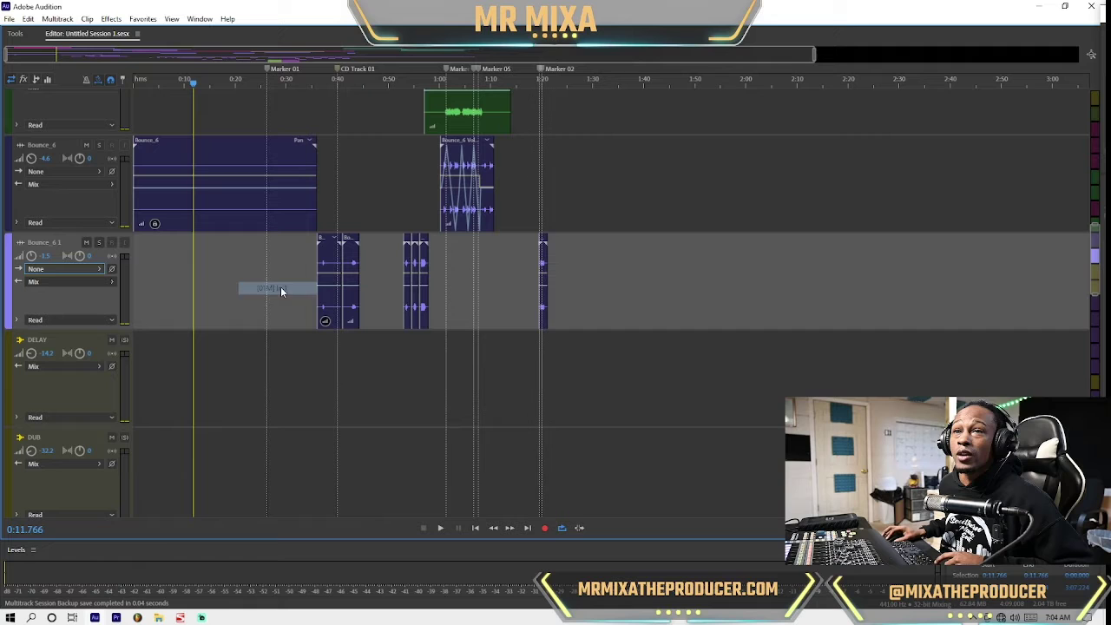
left_click(27, 19)
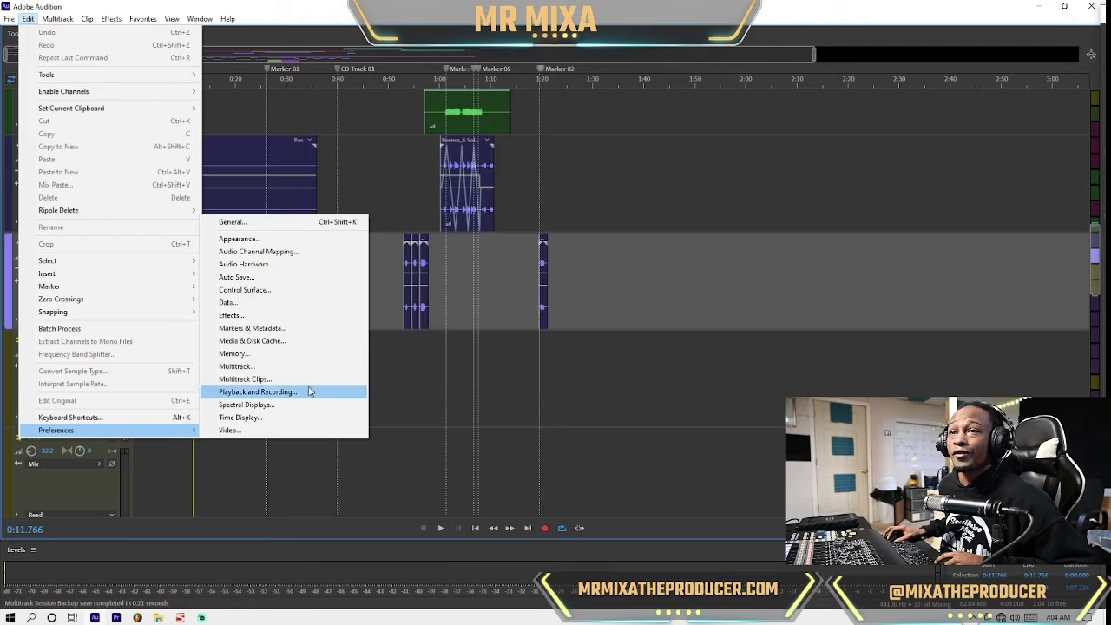
mouse_move(56, 429)
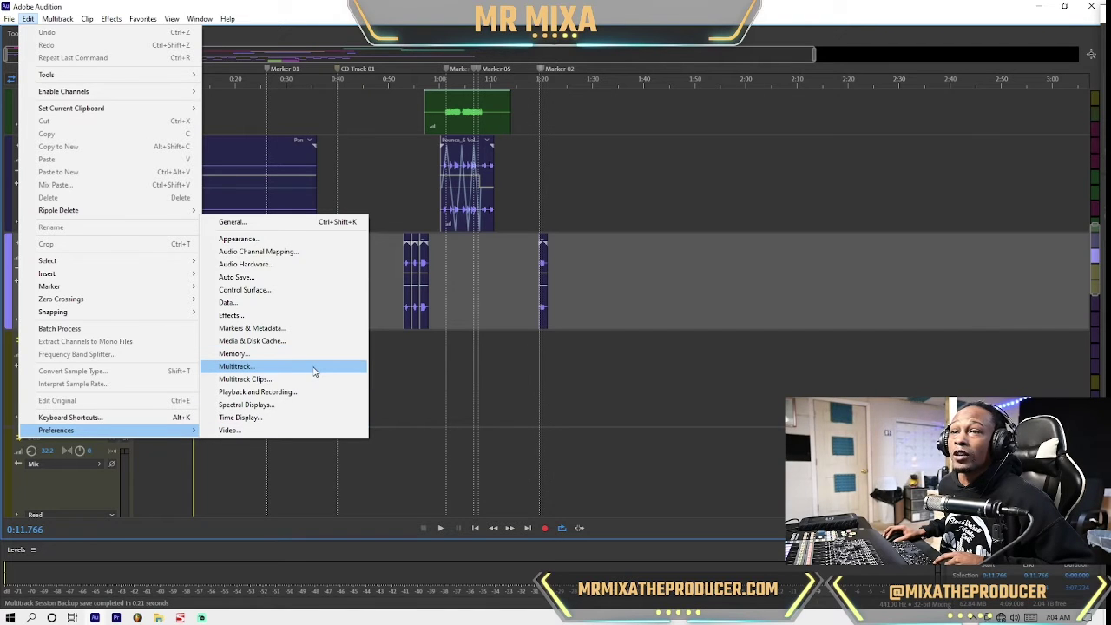
- Leave Enable Smart Monitoring checked in Multitrack preferences, then view the Audio Hardware settings
left_click(314, 372)
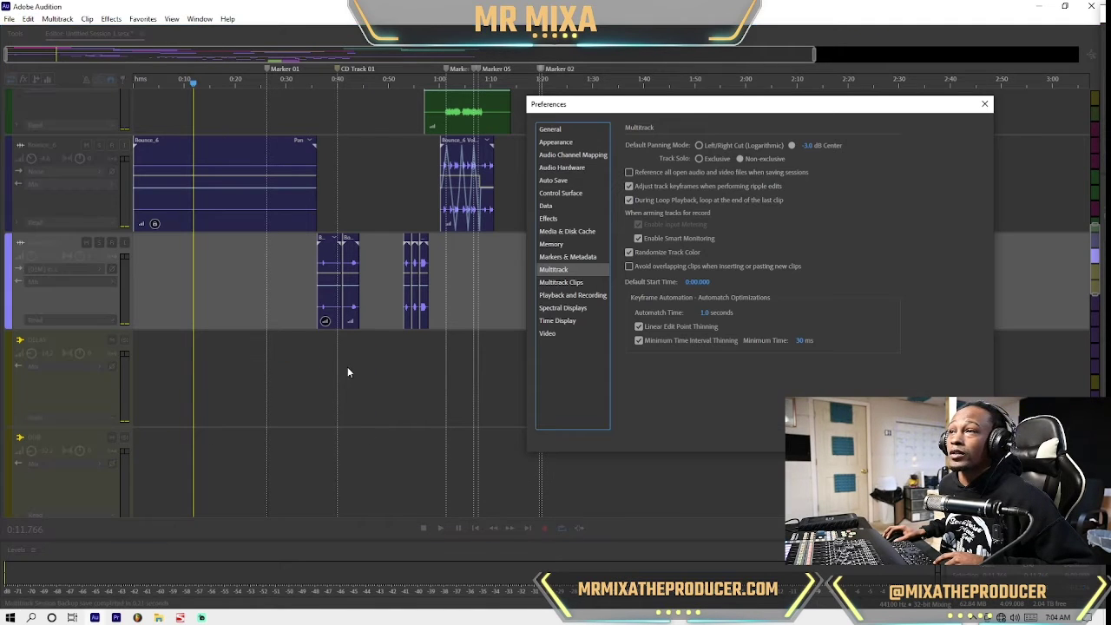
left_click_drag(717, 111, 456, 153)
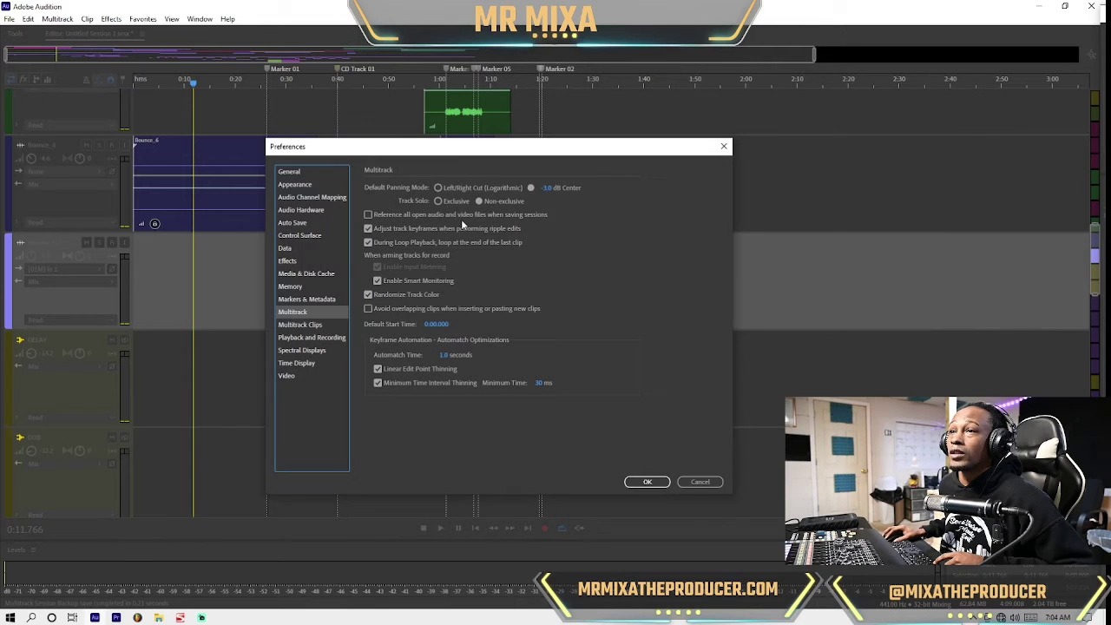
left_click(378, 282)
left_click(377, 281)
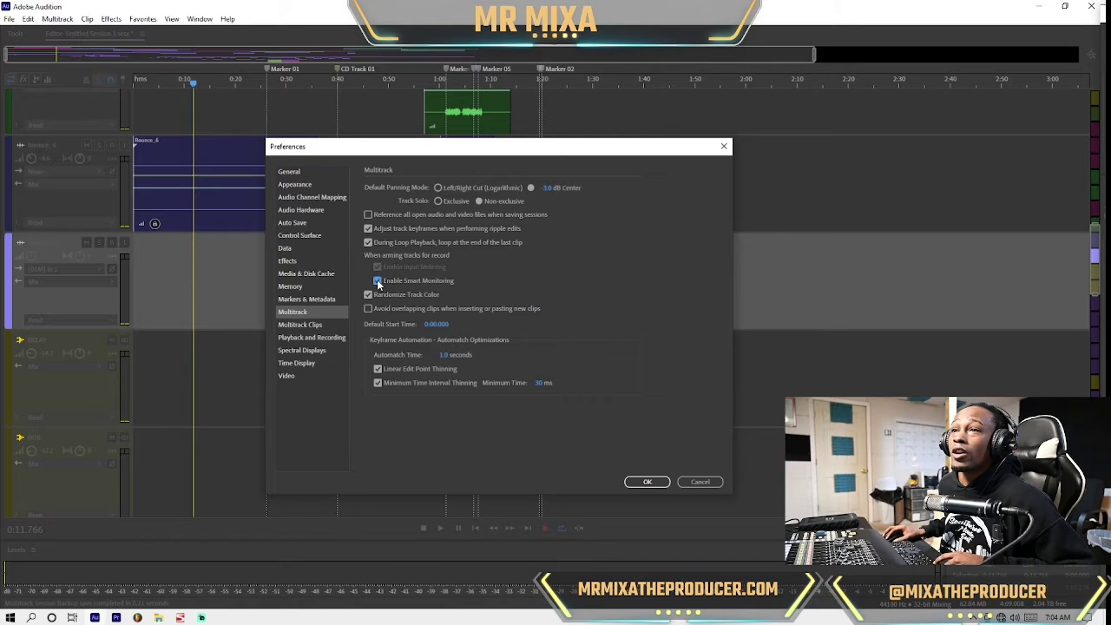
left_click(378, 281)
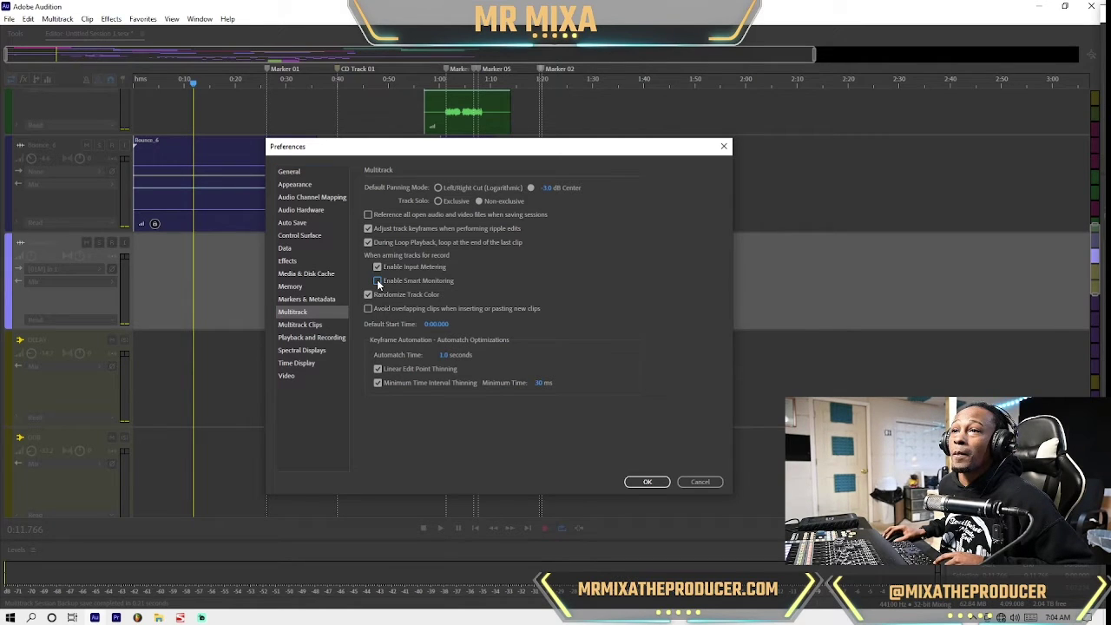
left_click(377, 282)
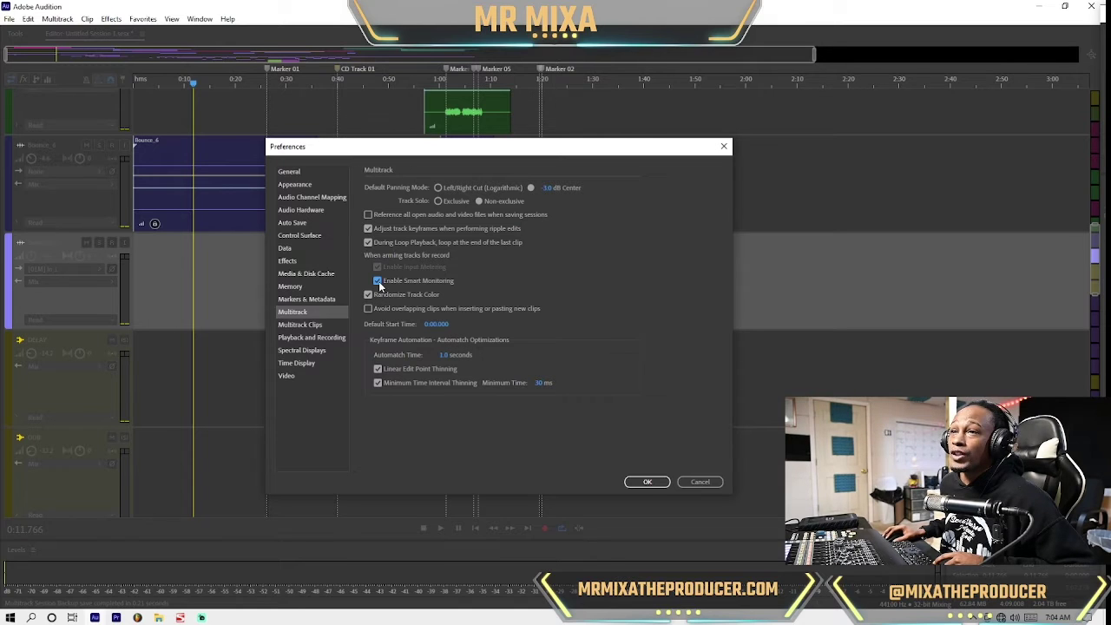
left_click(327, 213)
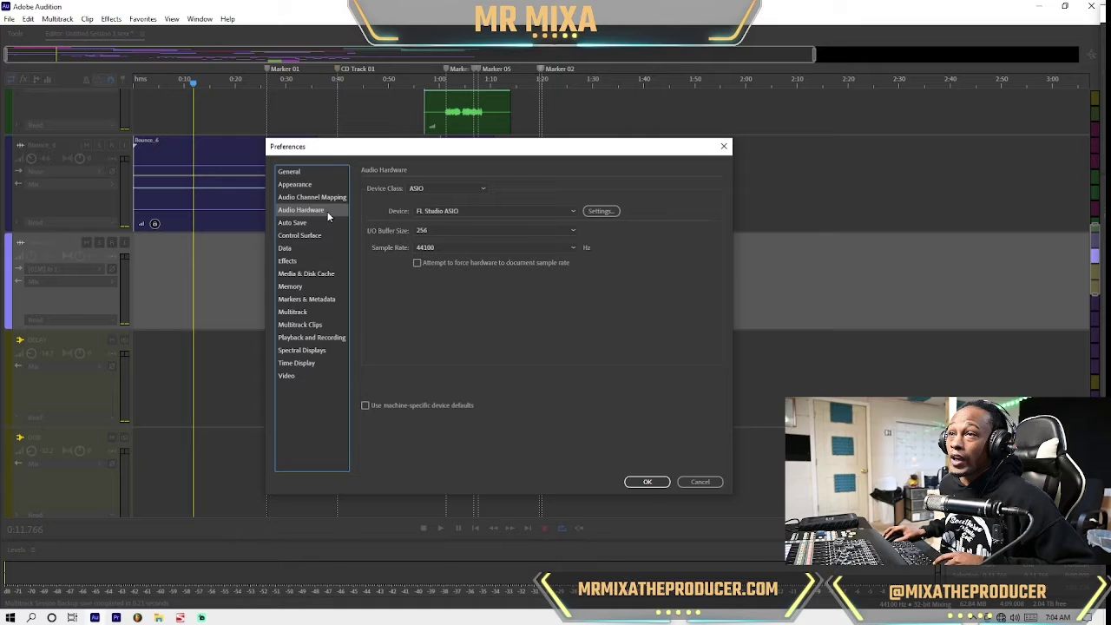
- Keep the I/O buffer size at 256 and cancel out of Preferences
left_click(462, 232)
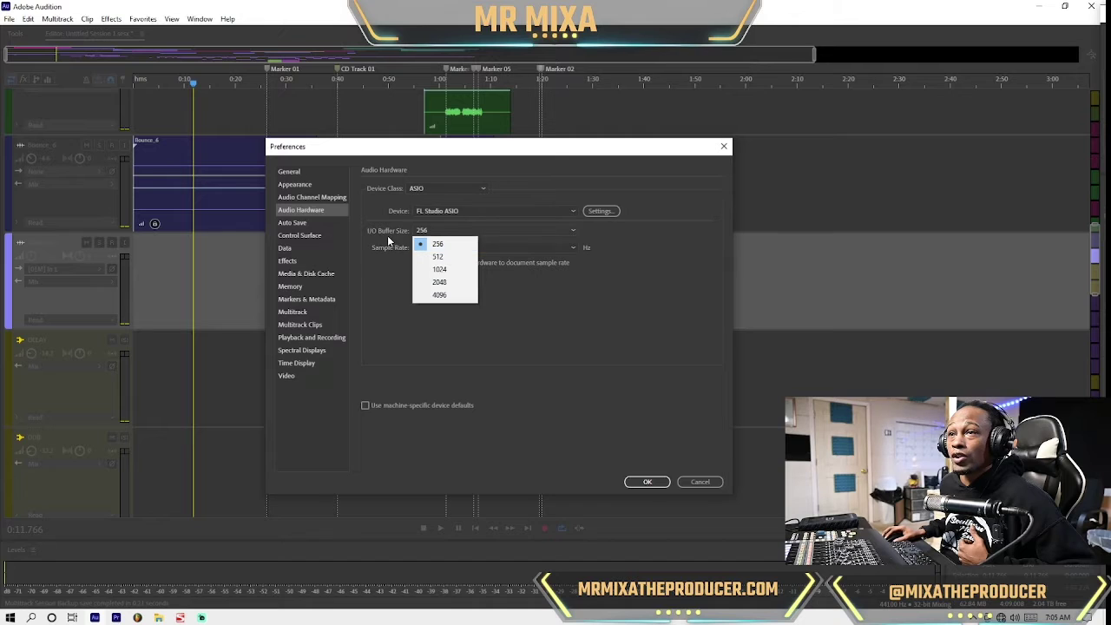
left_click(488, 232)
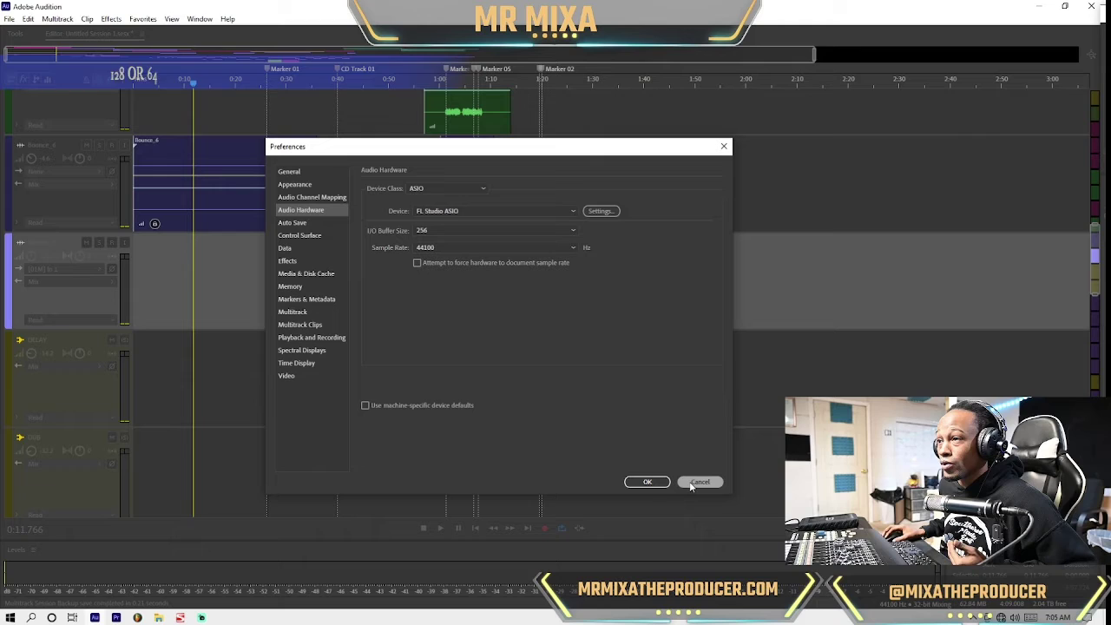
left_click(692, 484)
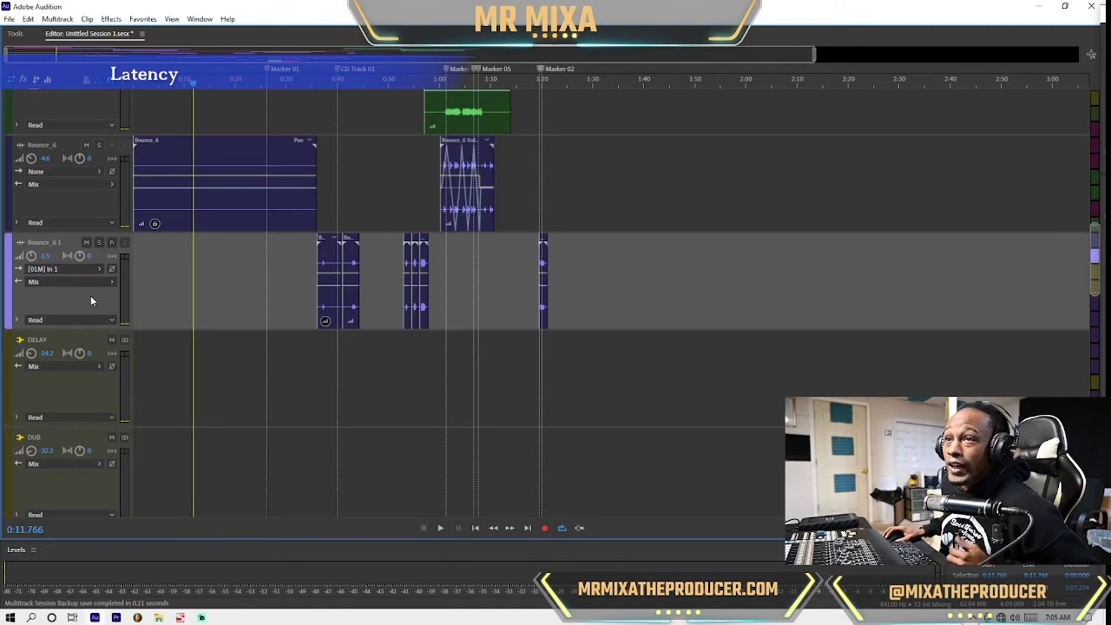
scroll(78, 207, "down", 2)
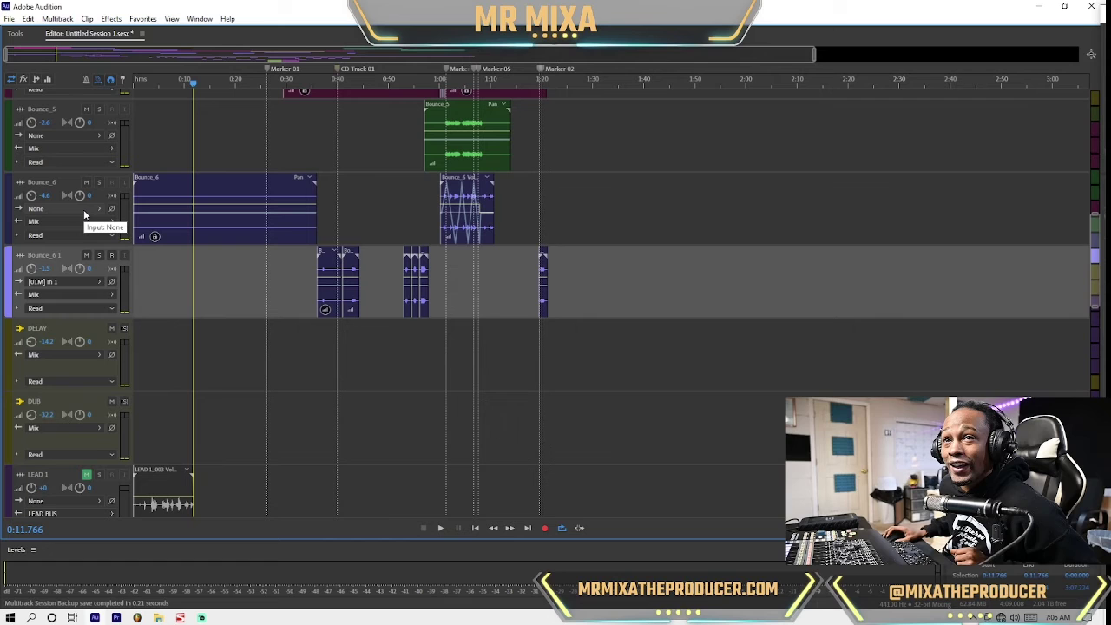
left_click(91, 282)
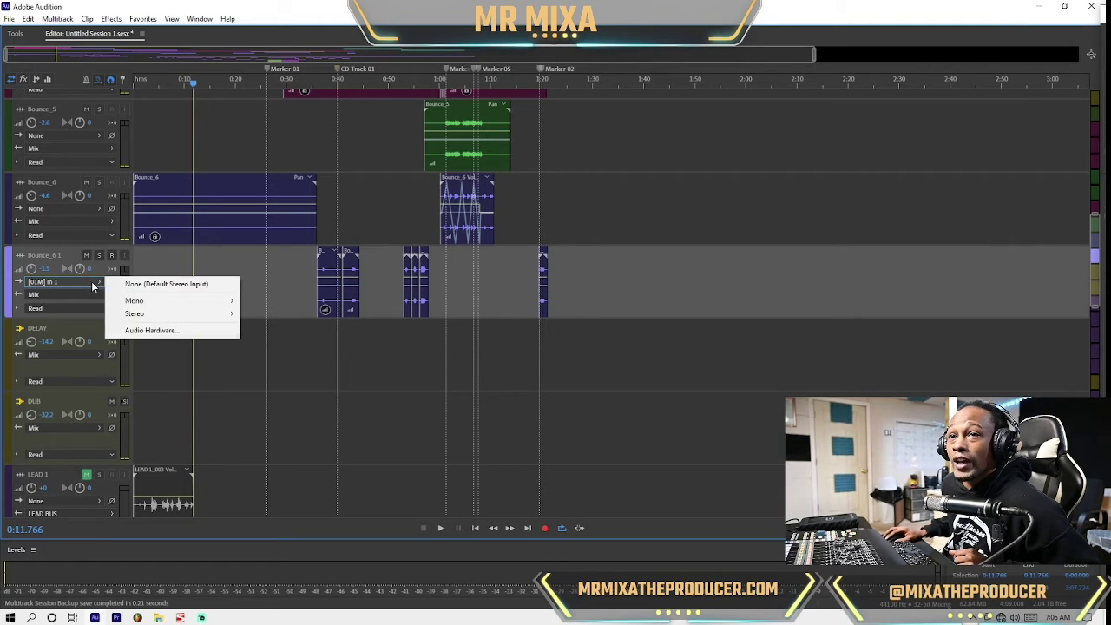
mouse_move(134, 300)
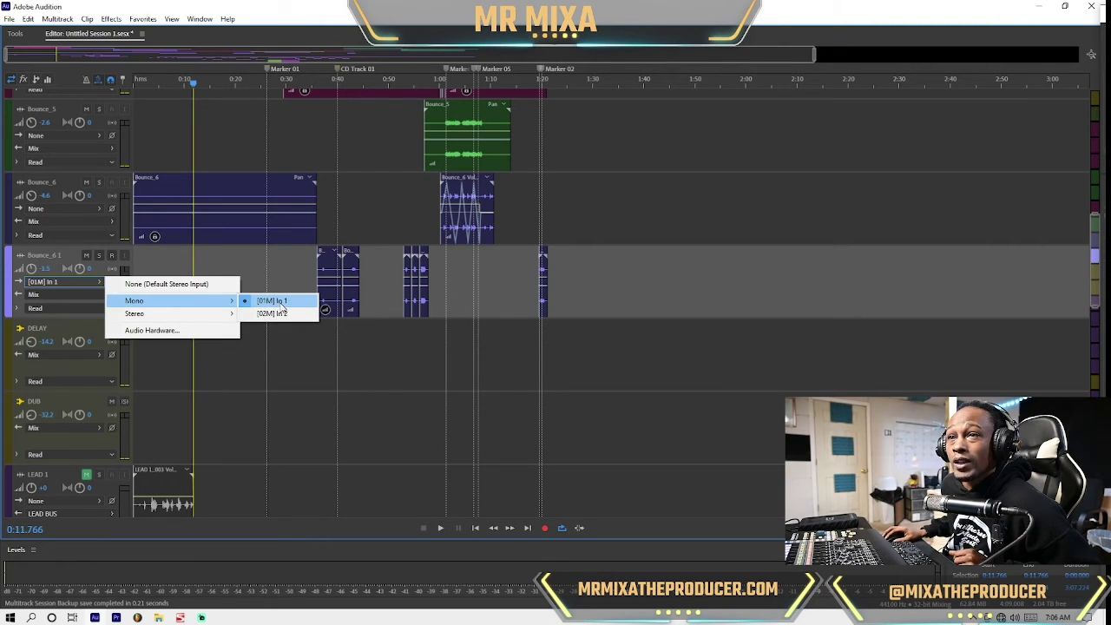
left_click(193, 266)
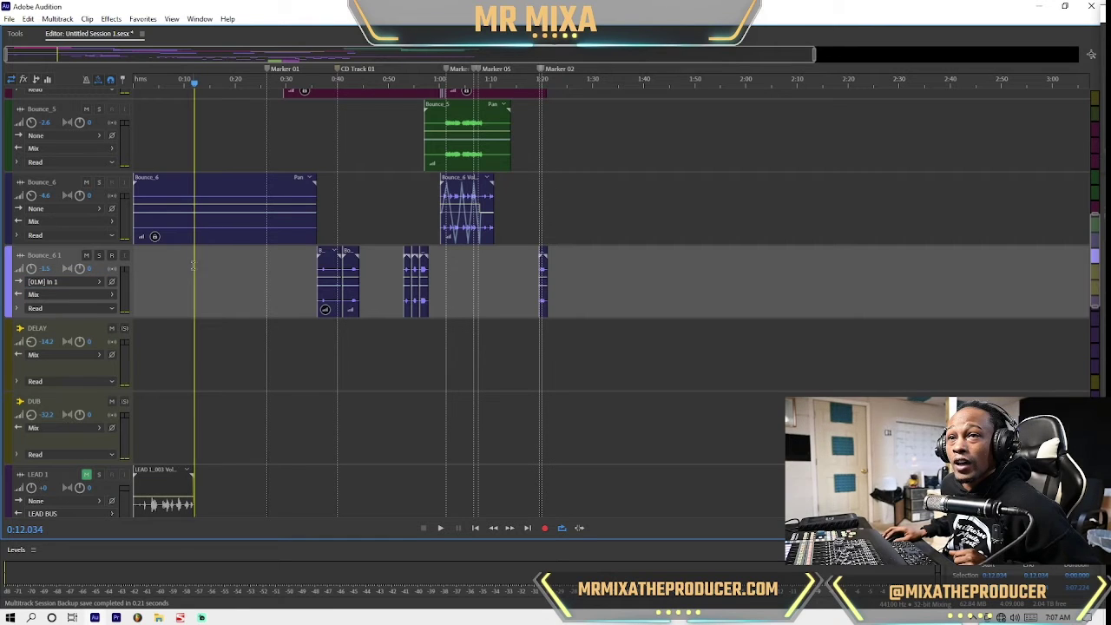
left_click(111, 256)
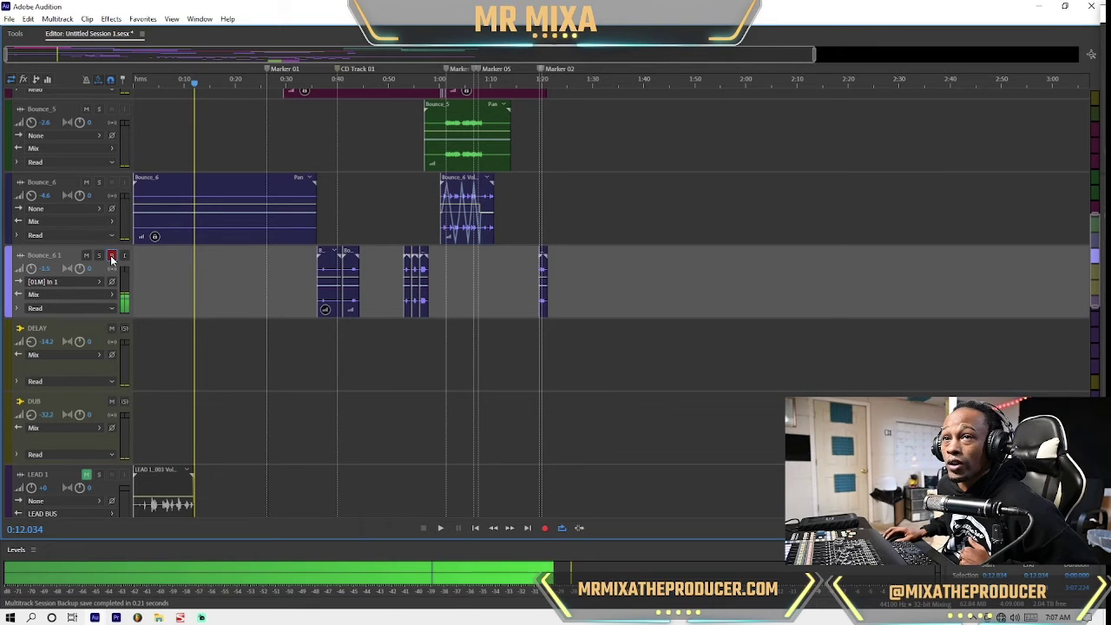
left_click(111, 256)
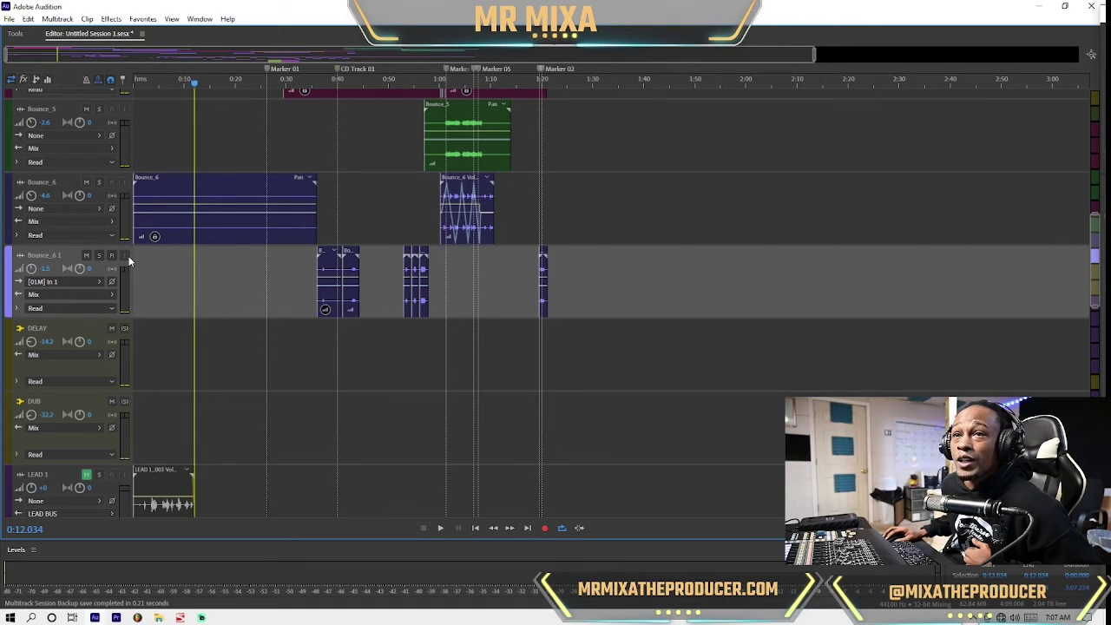
- Turn off Enable Smart Monitoring in Multitrack preferences and confirm with OK
left_click(27, 18)
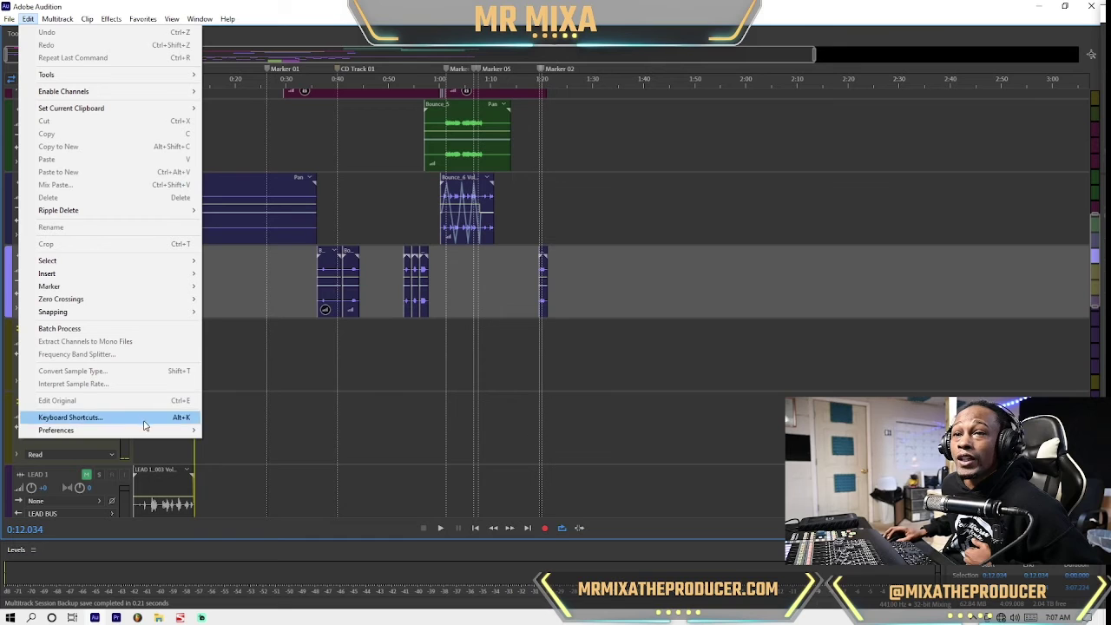
mouse_move(56, 429)
left_click(243, 265)
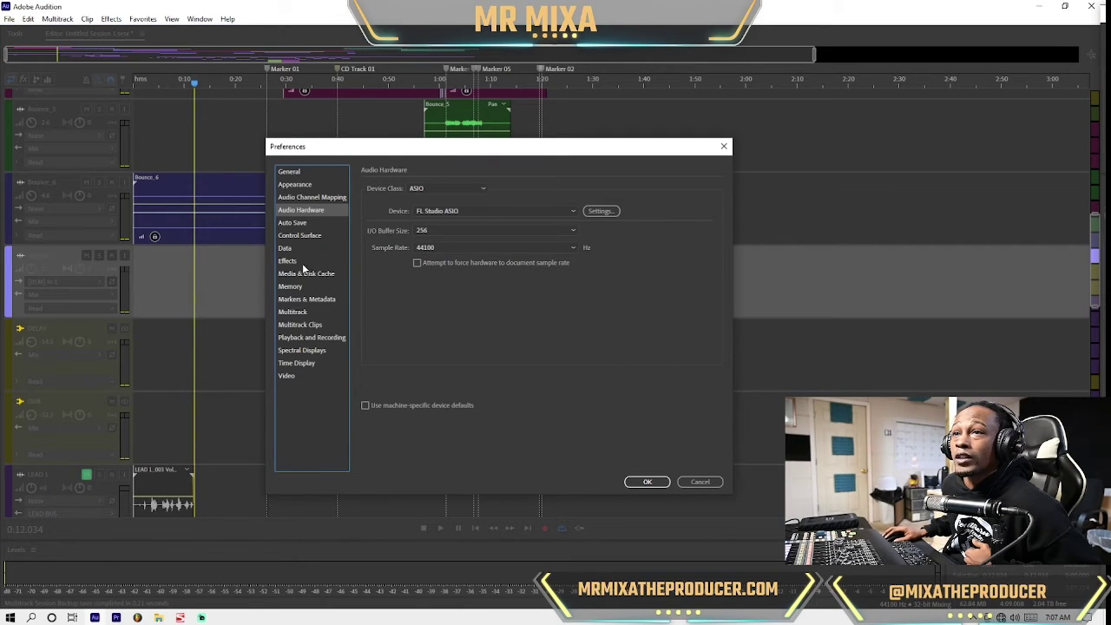
left_click(295, 312)
left_click(383, 282)
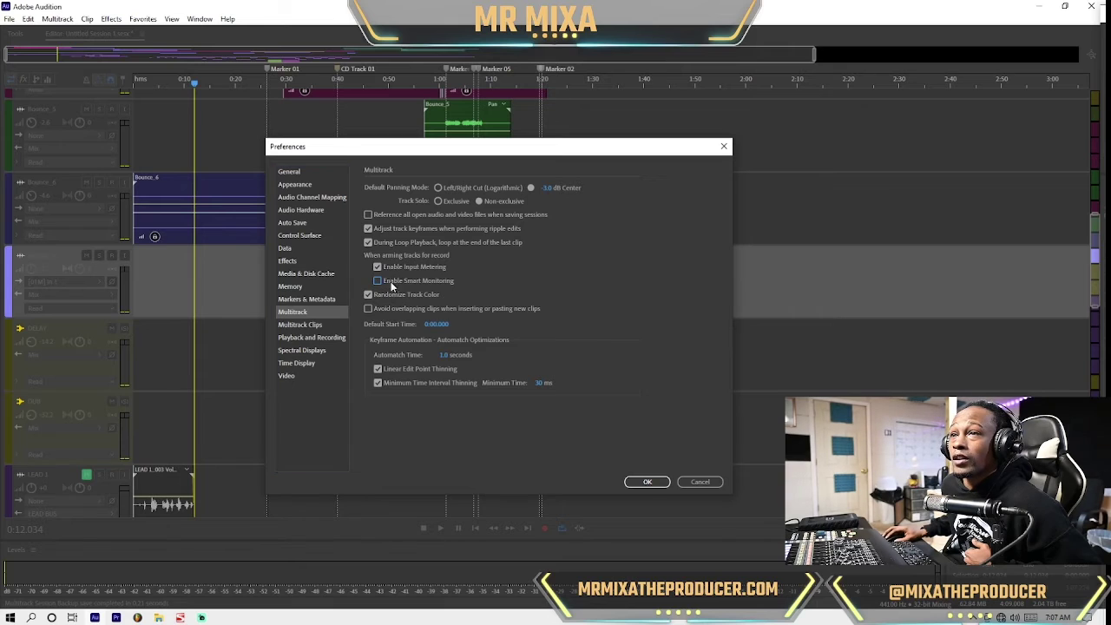
left_click(648, 483)
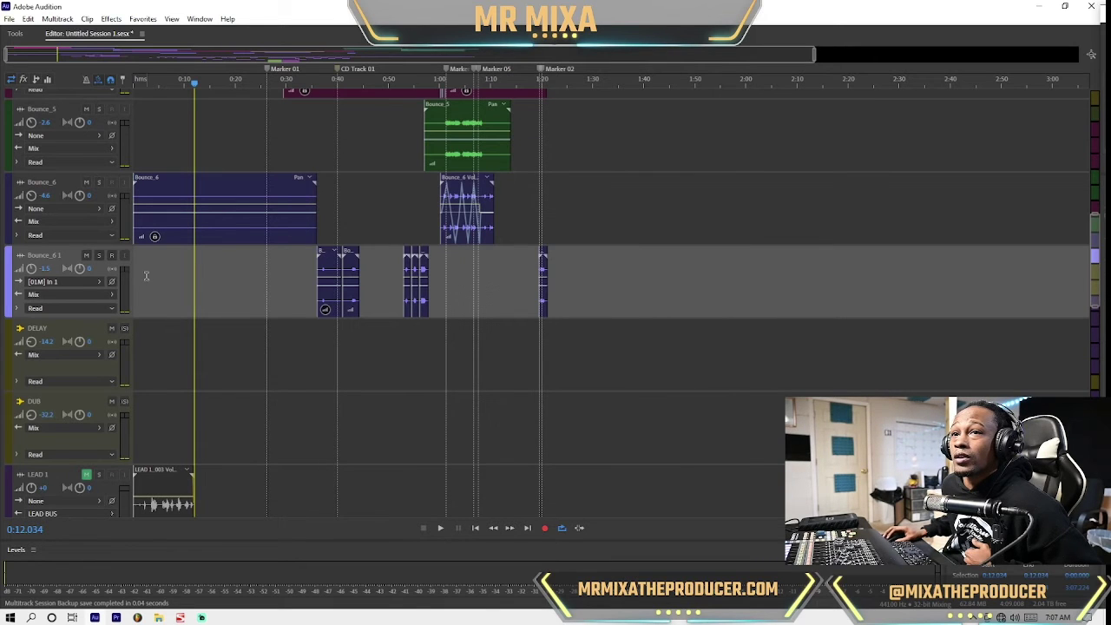
- Record-arm Bounce_6 1 and toggle its input monitoring on and off
left_click(111, 255)
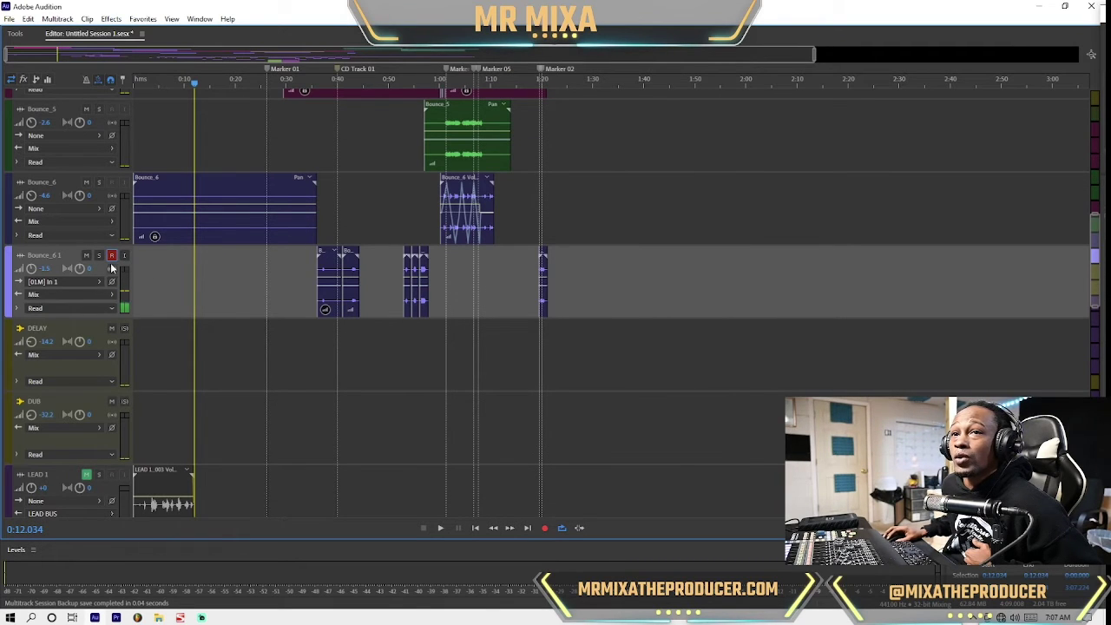
left_click(124, 255)
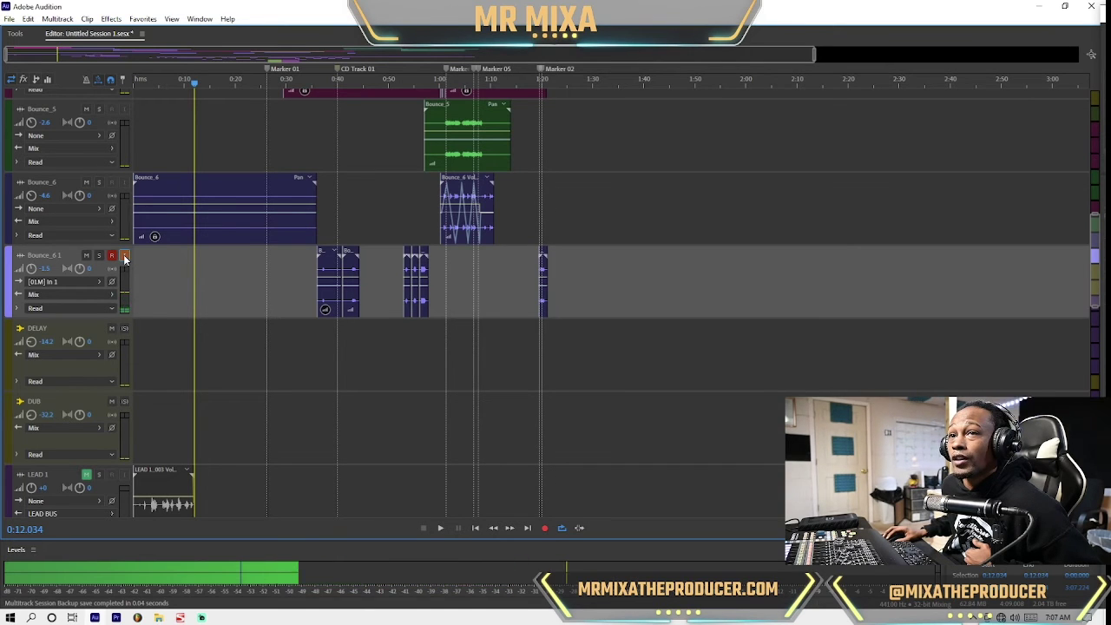
left_click(123, 256)
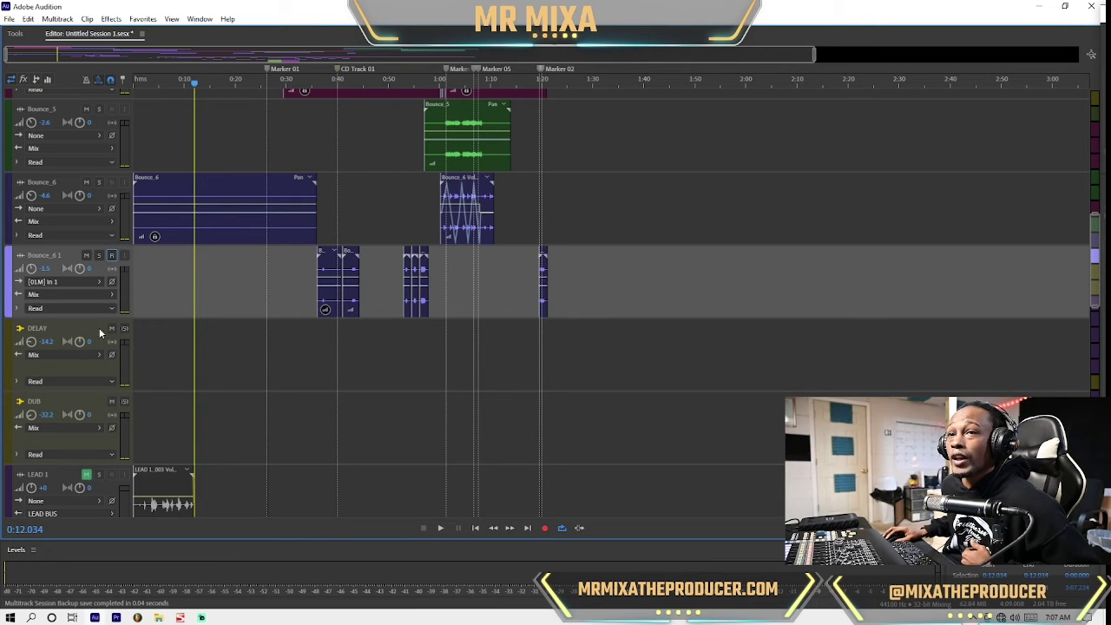
- Re-enable Smart Monitoring in Multitrack preferences and record-arm Bounce_6 1 again
left_click(27, 18)
mouse_move(55, 429)
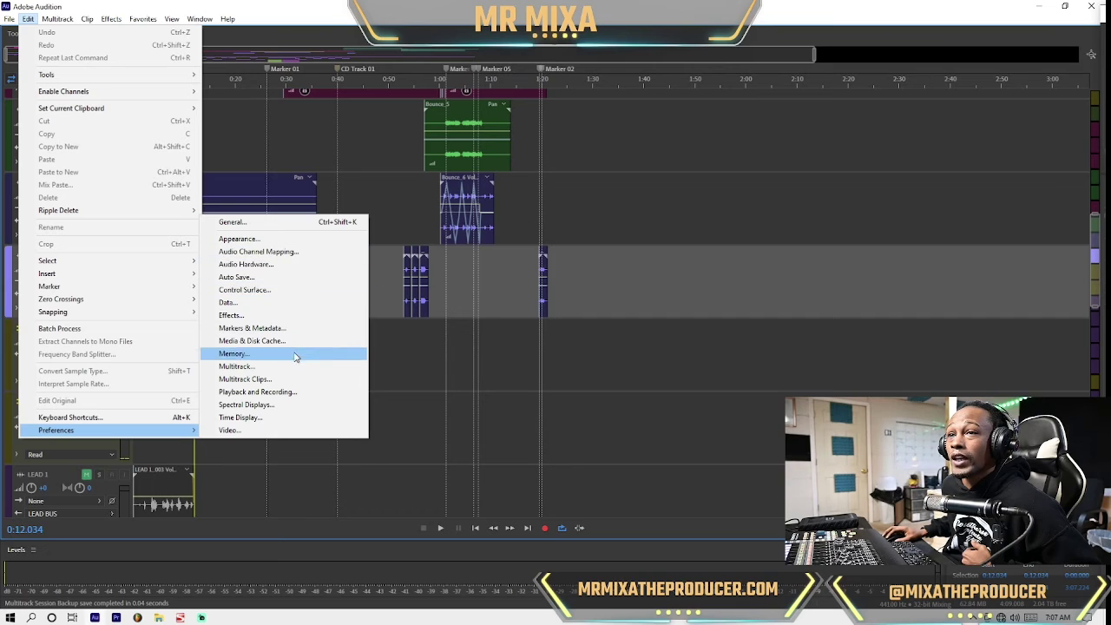
left_click(295, 366)
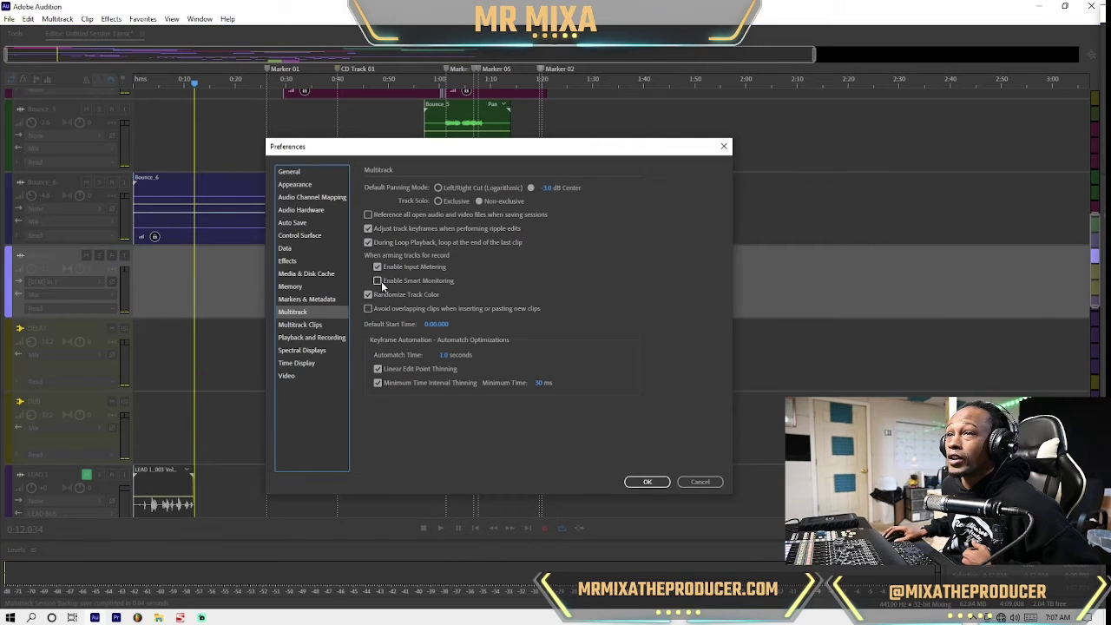
left_click(379, 281)
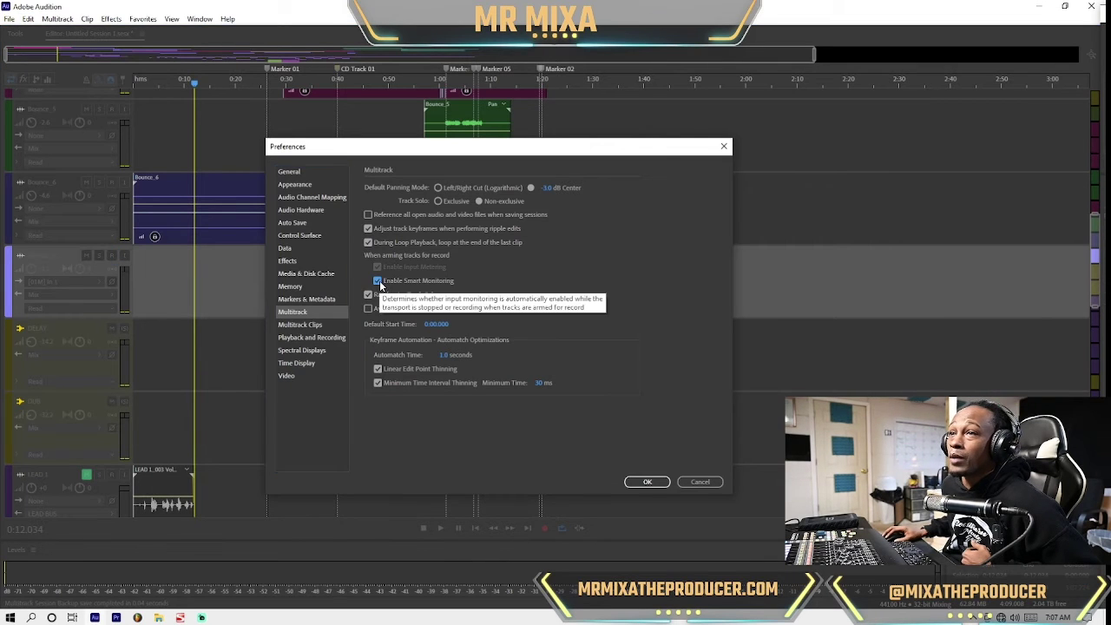
left_click(649, 482)
left_click(111, 256)
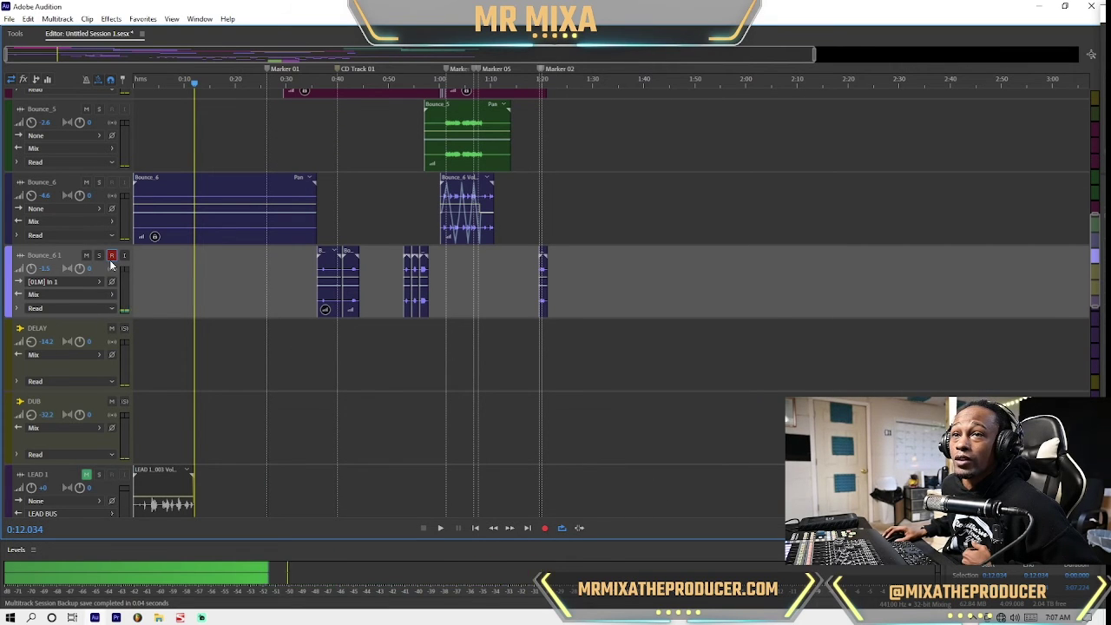
- Disarm Bounce_6 1 and shrink all tracks to compact rows
left_click(112, 260)
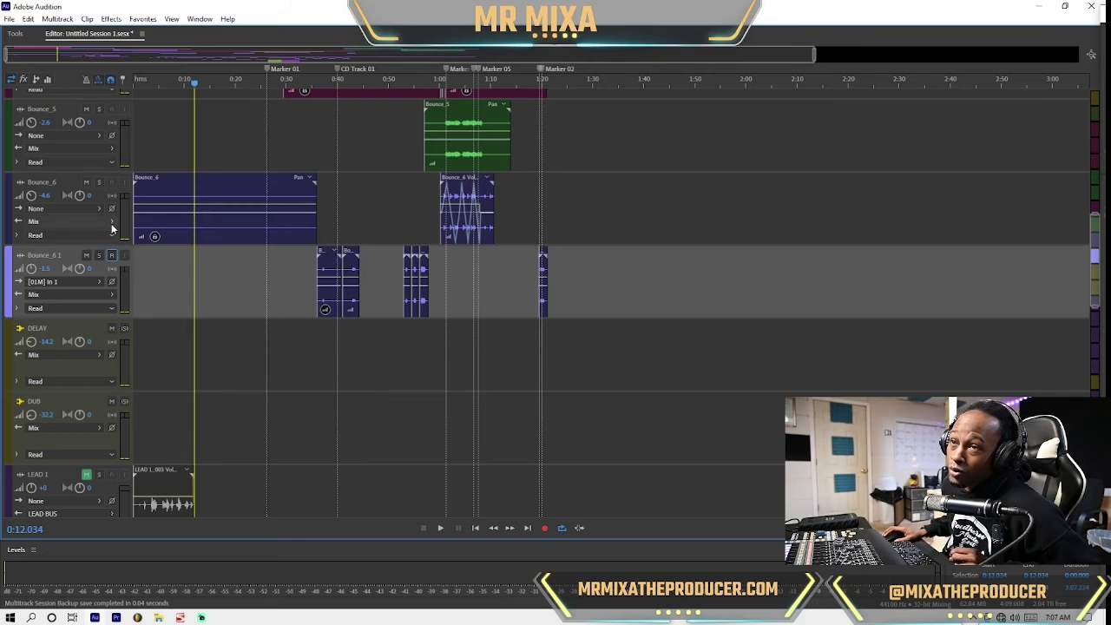
scroll(81, 251, "down", 5)
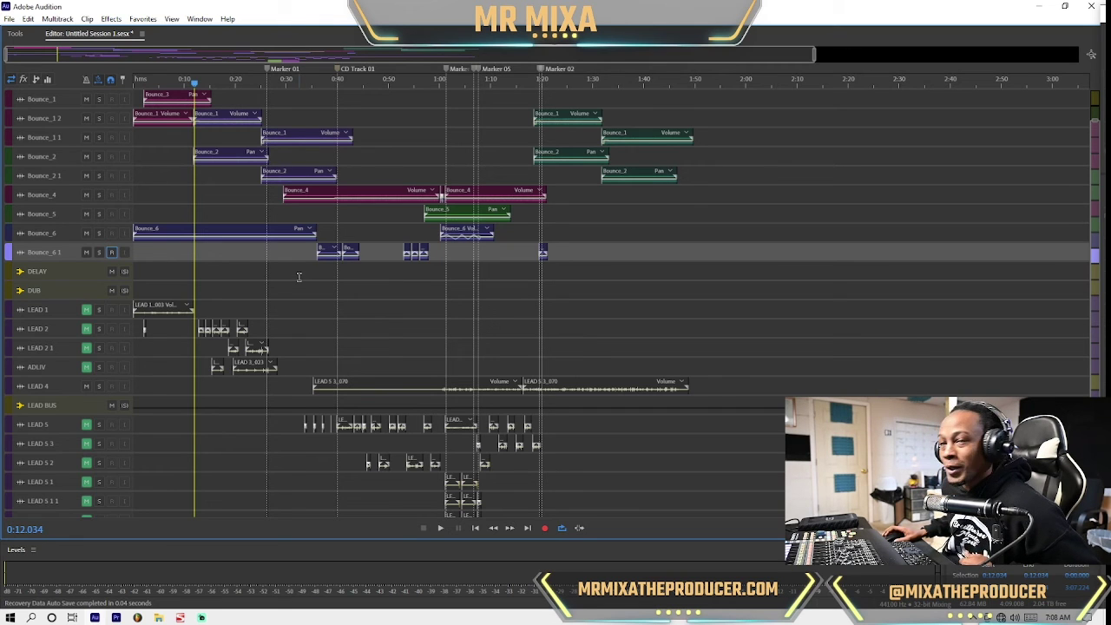
- Save the multitrack session with File > Save
scroll(304, 275, "up", 2)
left_click(8, 18)
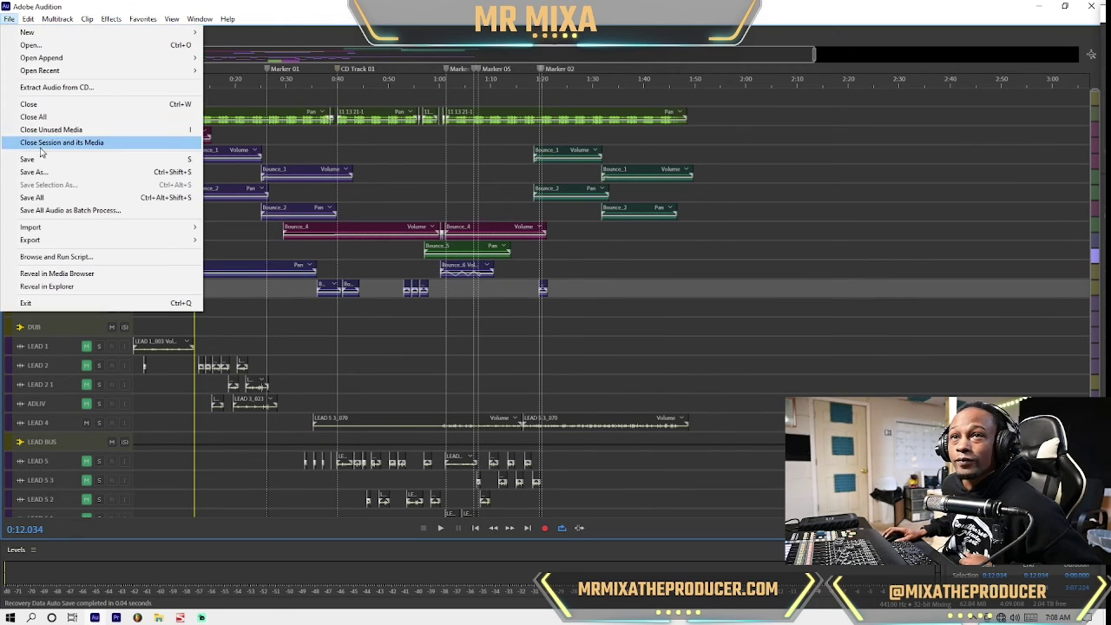
left_click(26, 160)
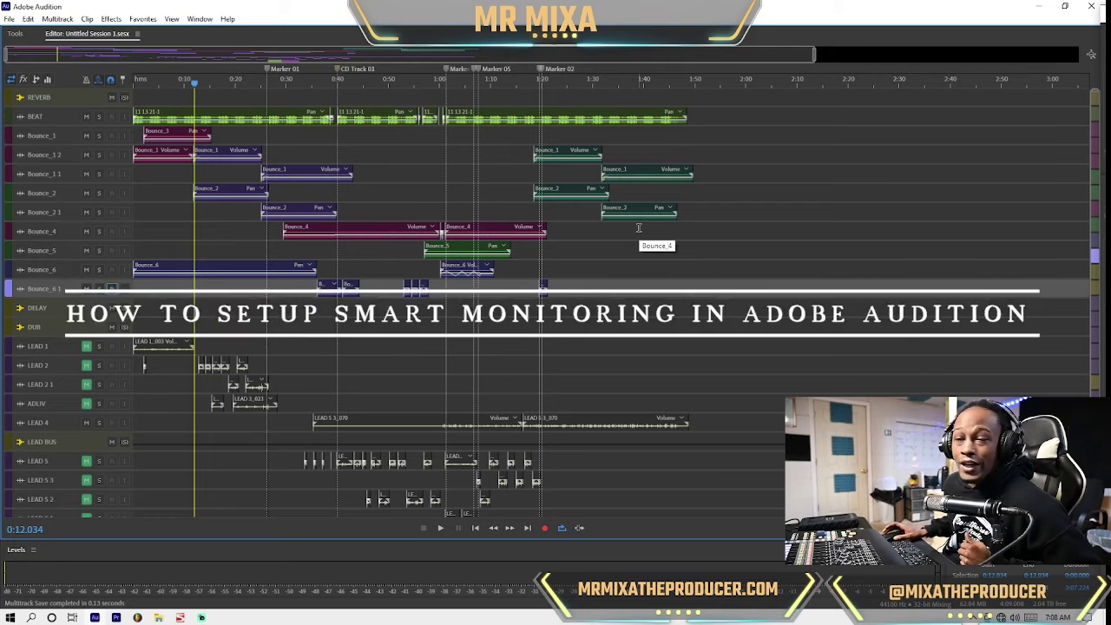